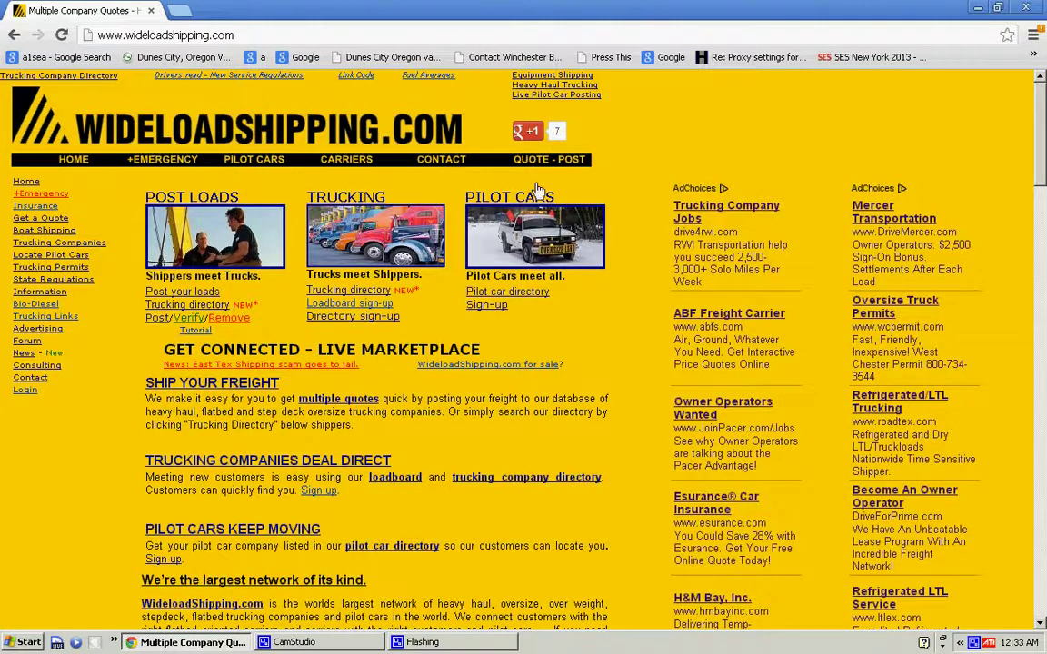
Open the Pilot Cars directory map of US states and Canadian provinces from the home page.
left_click(545, 246)
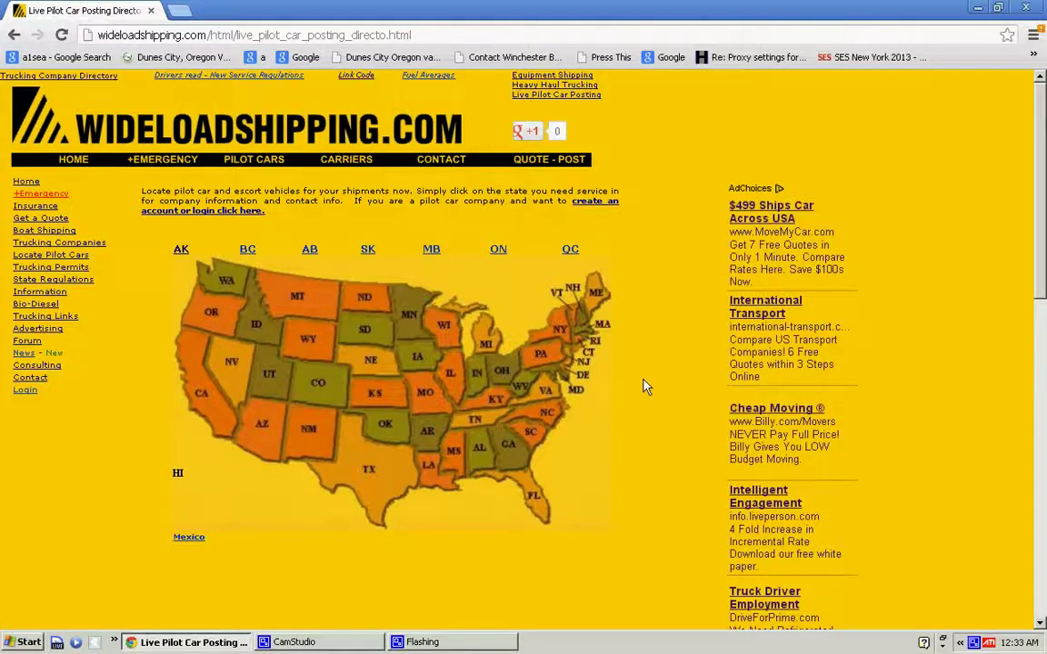
Open the Kansas listings and review its two pilot car services, noting the first one's added date.
left_click(395, 391)
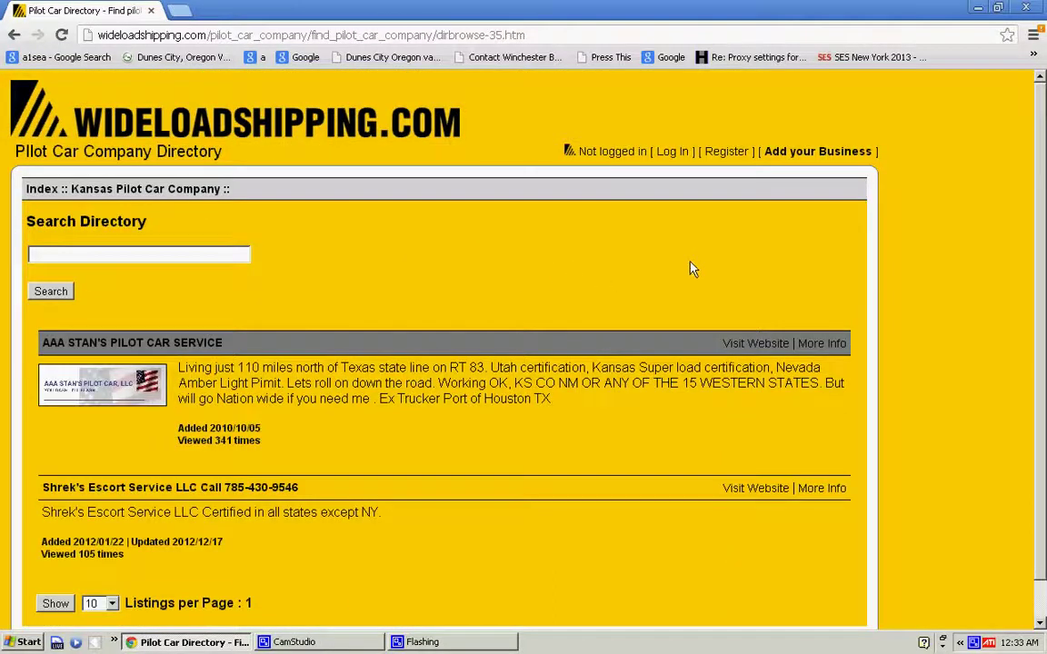
scroll(634, 314, "down", 1)
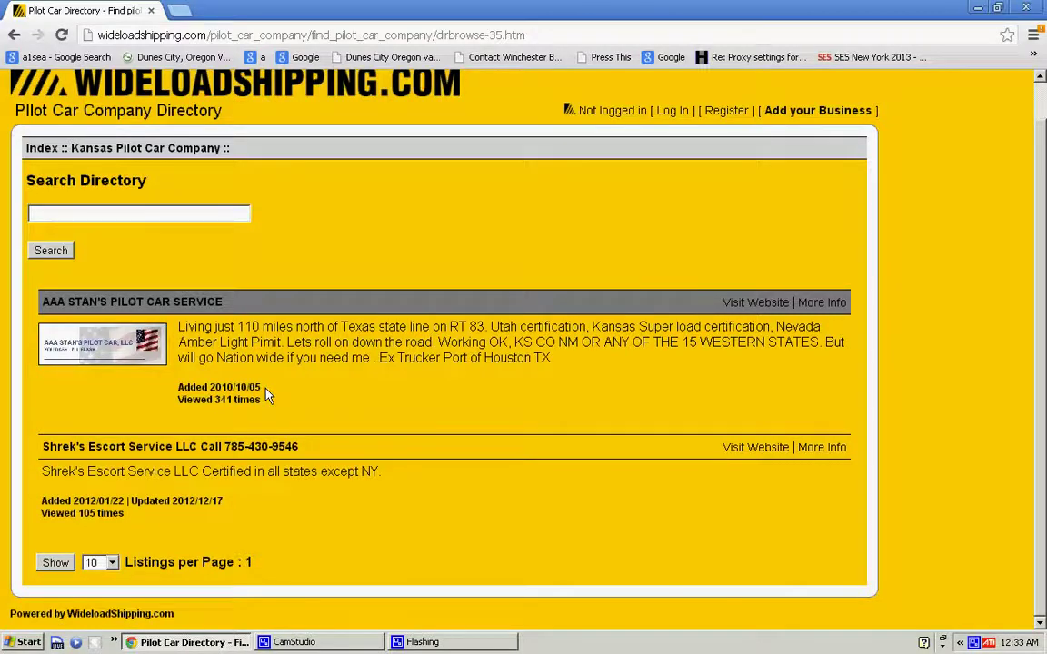
left_click_drag(262, 388, 210, 393)
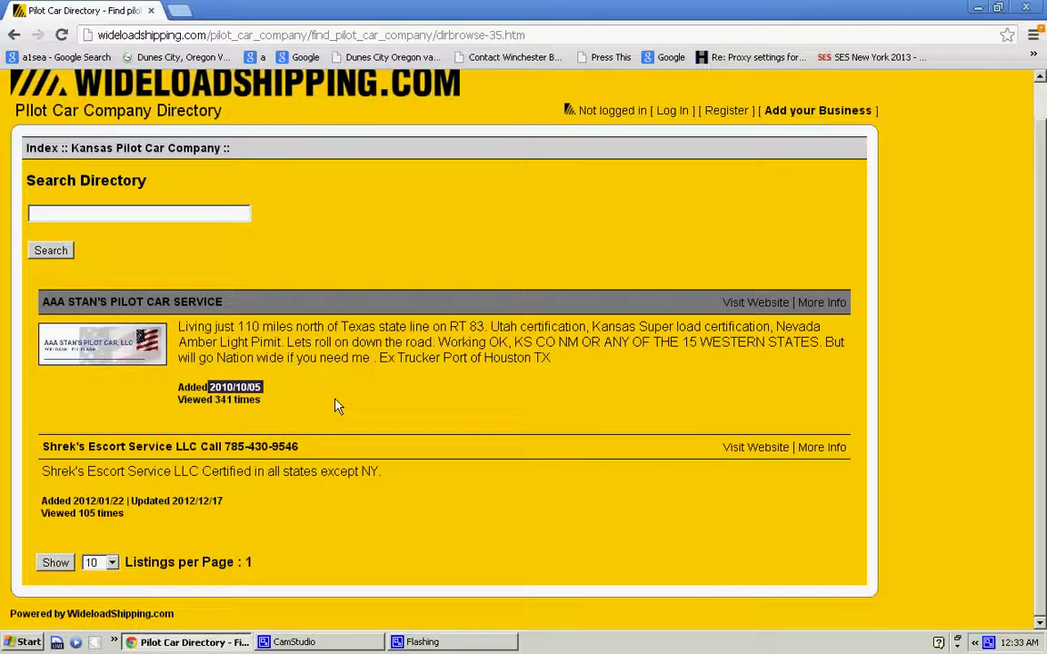
scroll(364, 393, "up", 1)
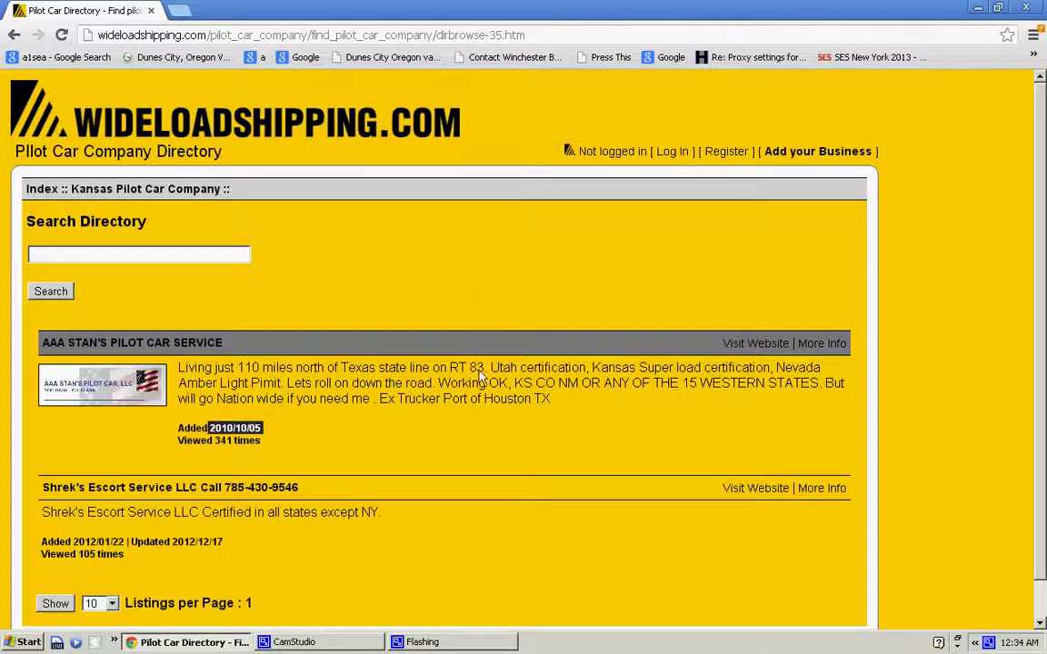
View AAA Stan's Pilot Car Service details and its list of services, then return to Kansas.
left_click(808, 342)
left_click_drag(458, 488, 35, 235)
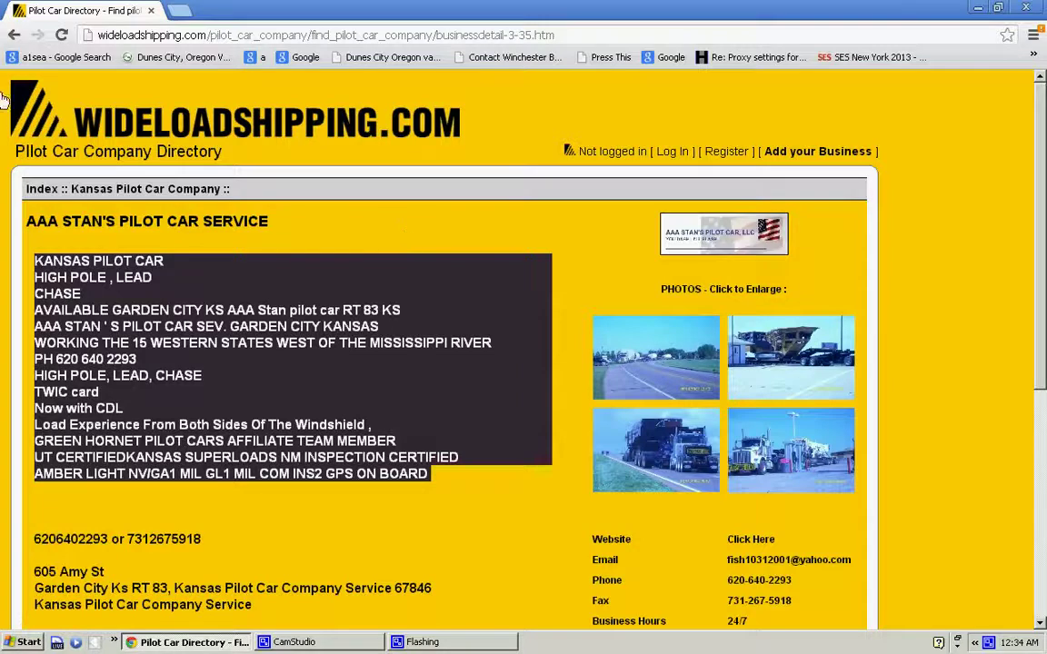
left_click(15, 36)
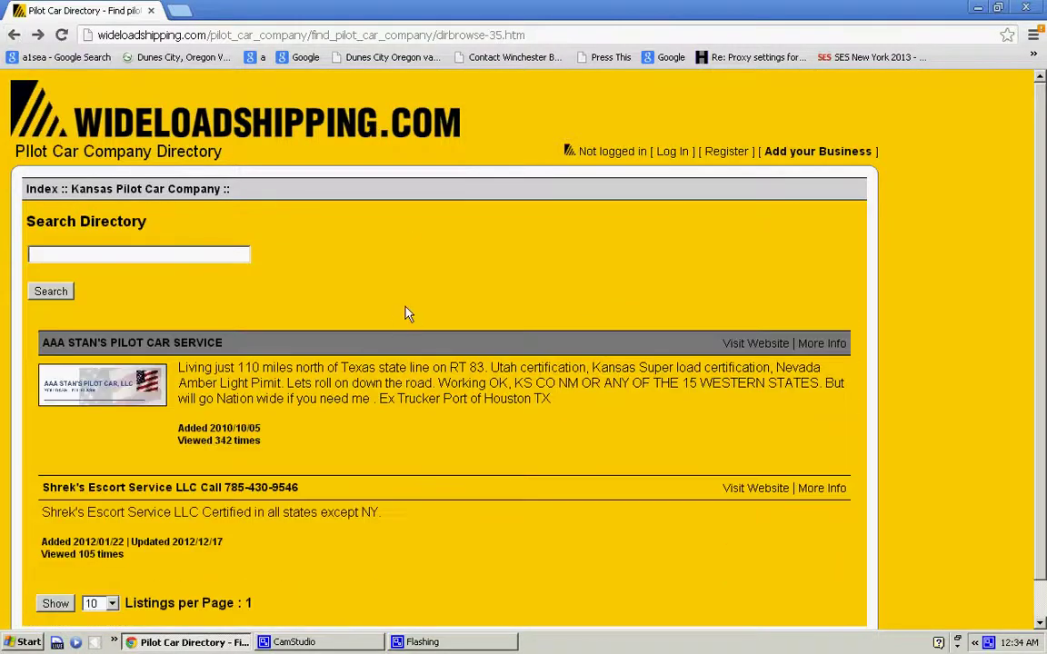
Review Shrek's Escort Service listing, highlighting its phone number, header and description.
scroll(404, 323, "down", 1)
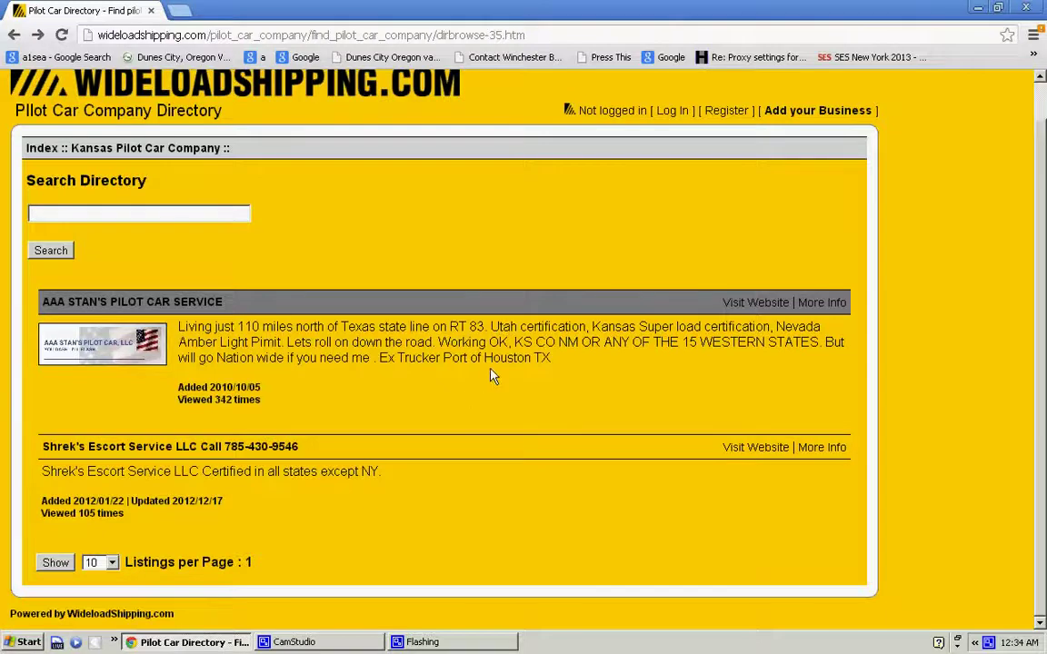
scroll(491, 375, "up", 1)
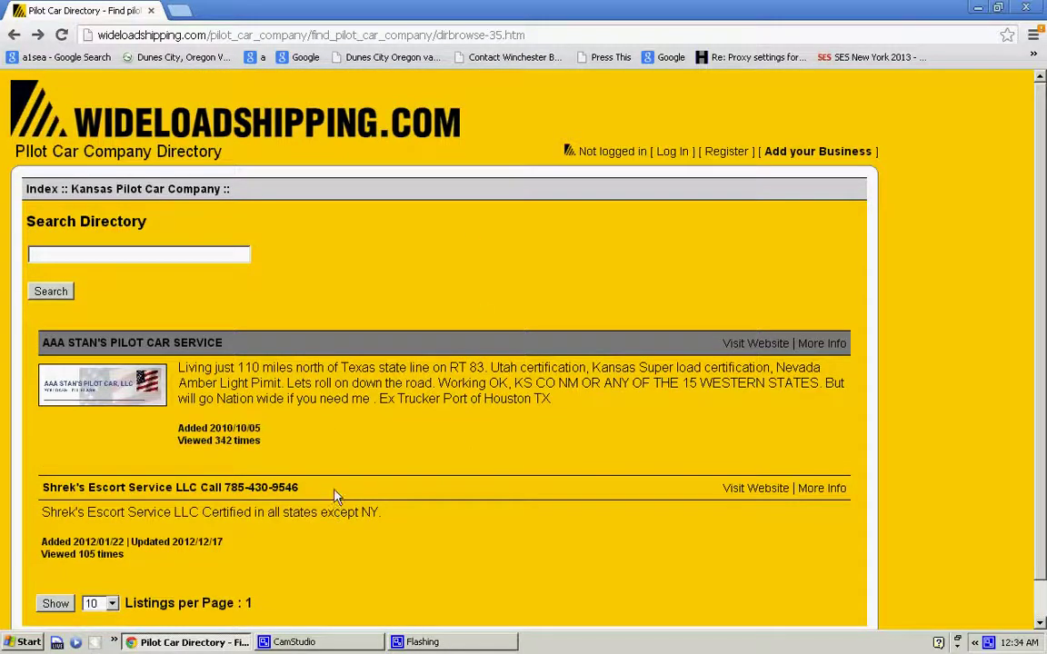
left_click_drag(299, 488, 224, 489)
left_click_drag(397, 523, 506, 495)
left_click(582, 447)
scroll(625, 346, "down", 1)
scroll(591, 367, "up", 1)
Recheck AAA Stan's details, then go back through Kansas to the state map.
left_click(821, 343)
scroll(818, 350, "down", 3)
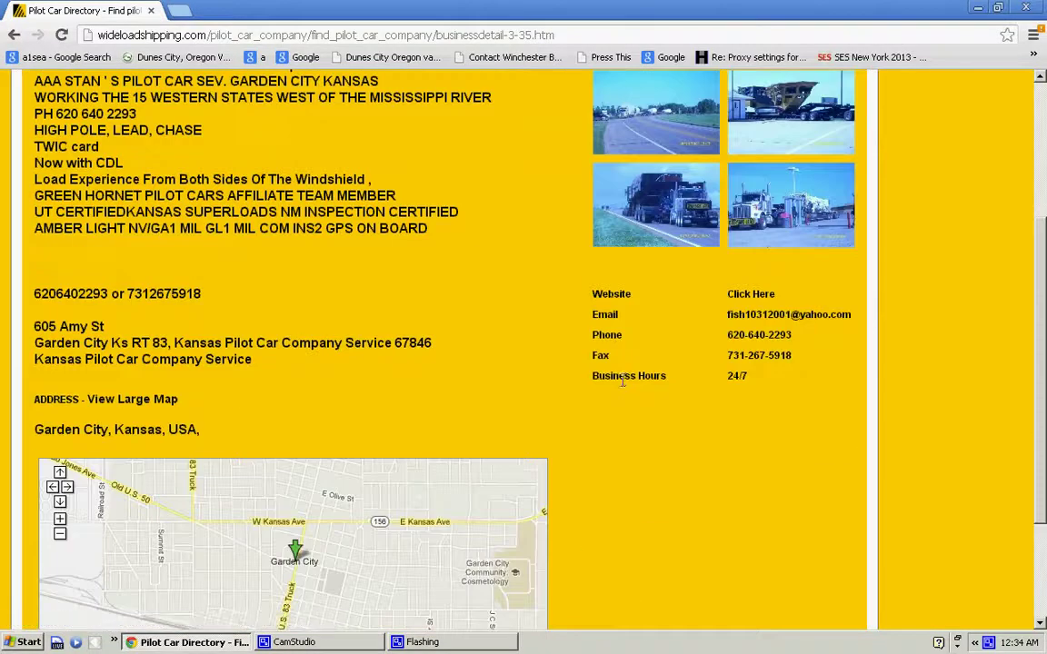
left_click_drag(793, 335, 748, 335)
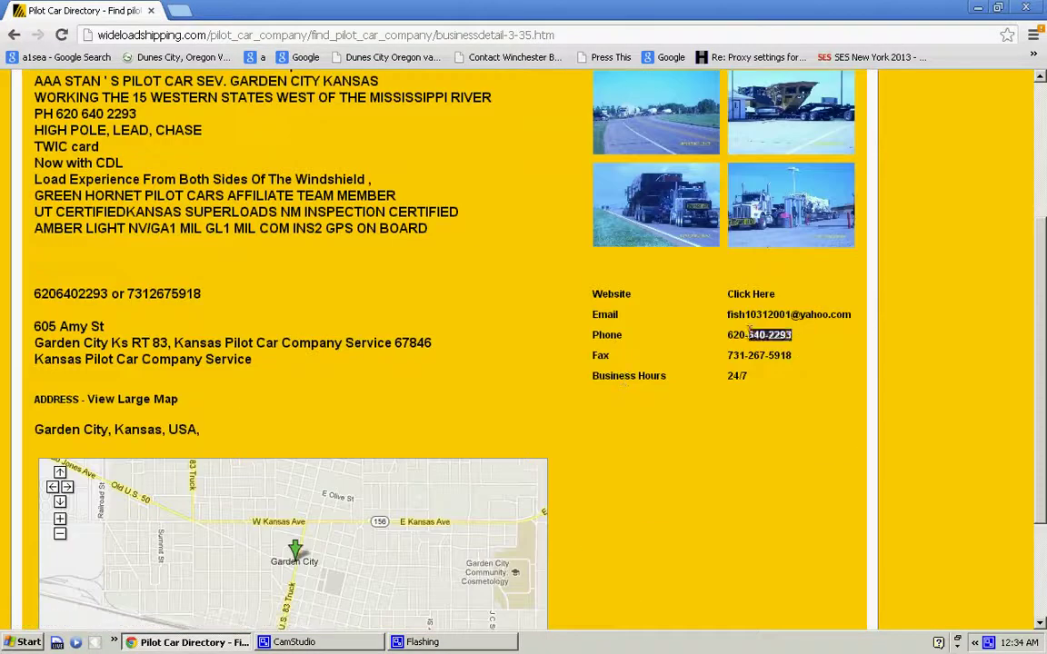
left_click(14, 34)
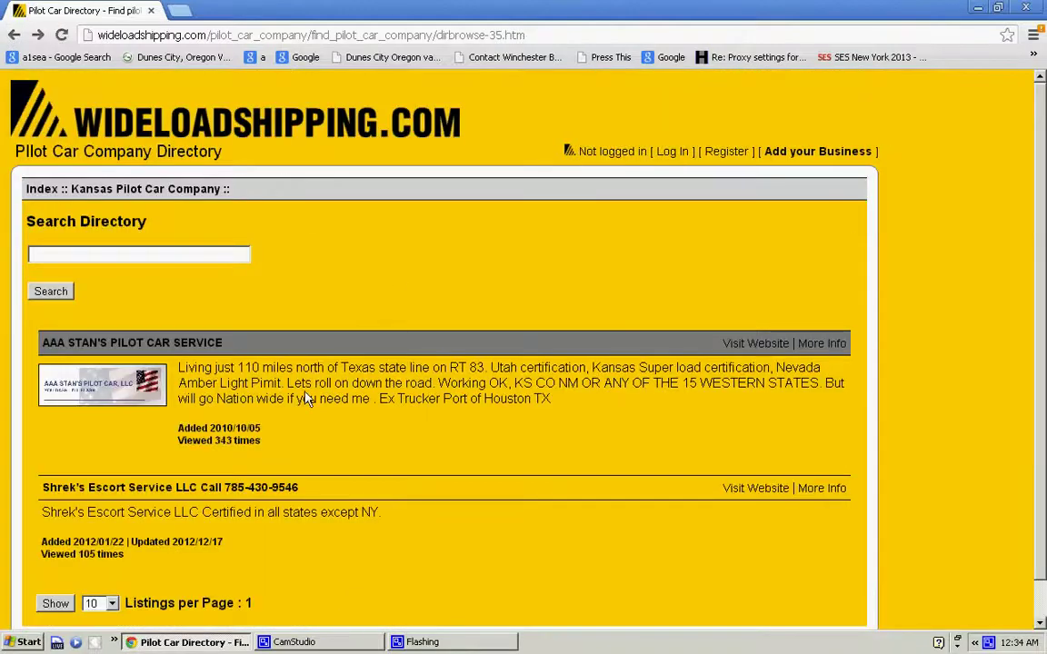
left_click(13, 35)
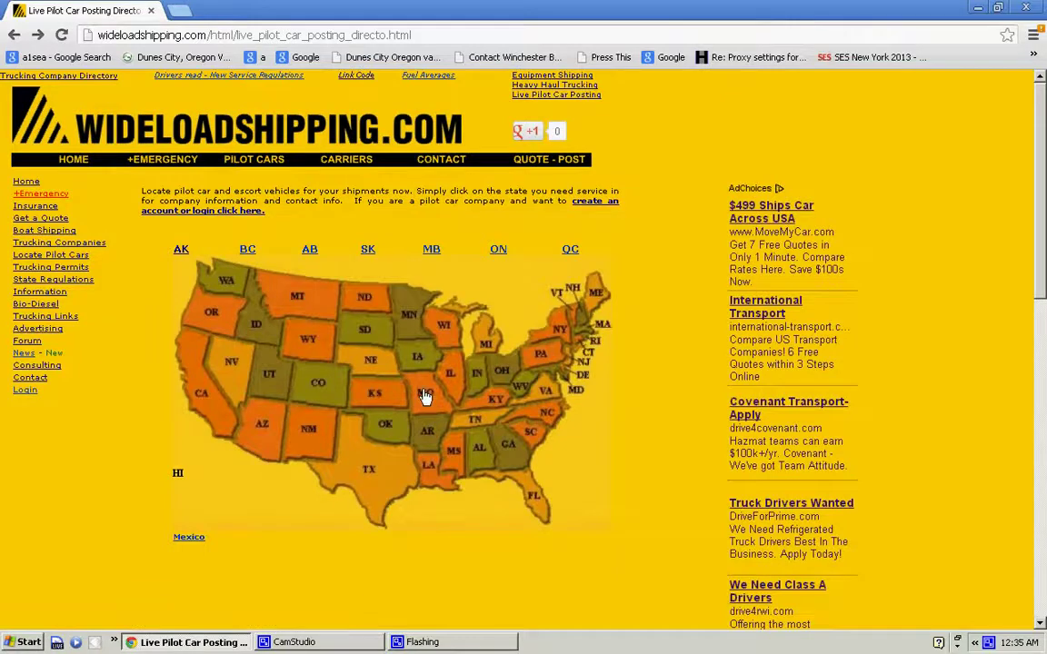
Open the Missouri listings and scan them, noting M&M's update date and Maupin's added date.
left_click(424, 396)
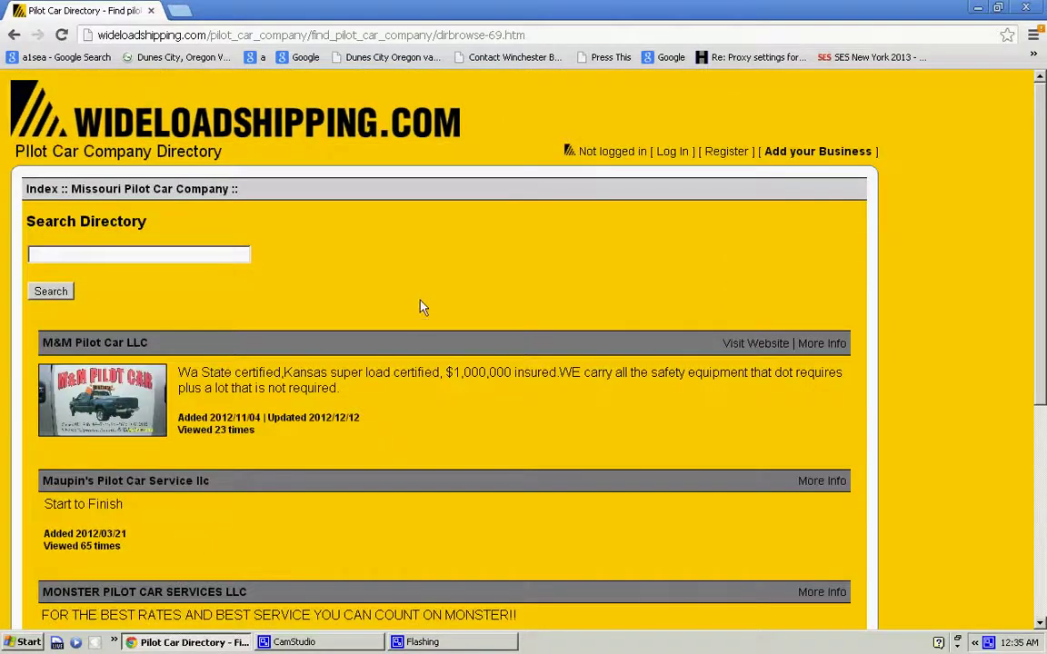
scroll(427, 299, "down", 3)
scroll(427, 299, "down", 1)
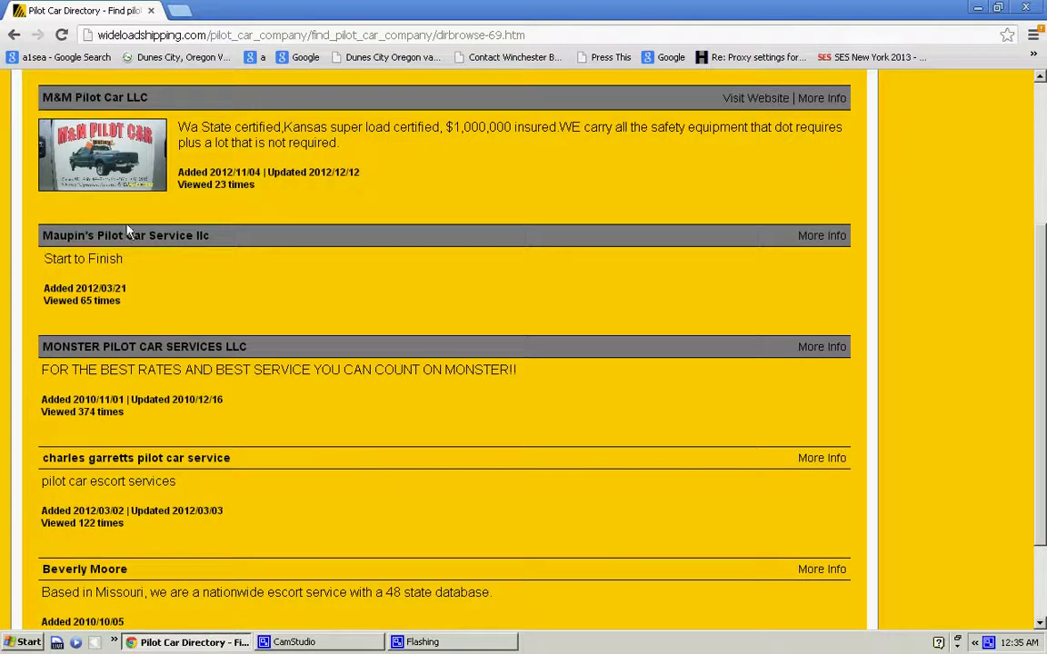
left_click_drag(367, 183, 292, 173)
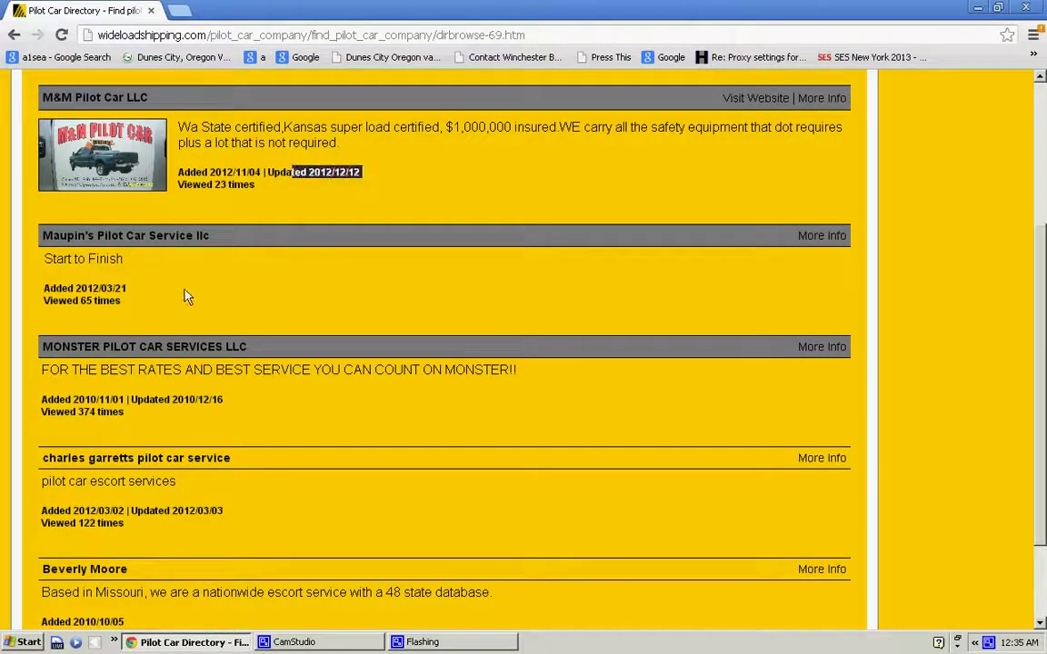
left_click_drag(130, 288, 61, 289)
left_click_drag(225, 427, 340, 397)
scroll(354, 364, "down", 2)
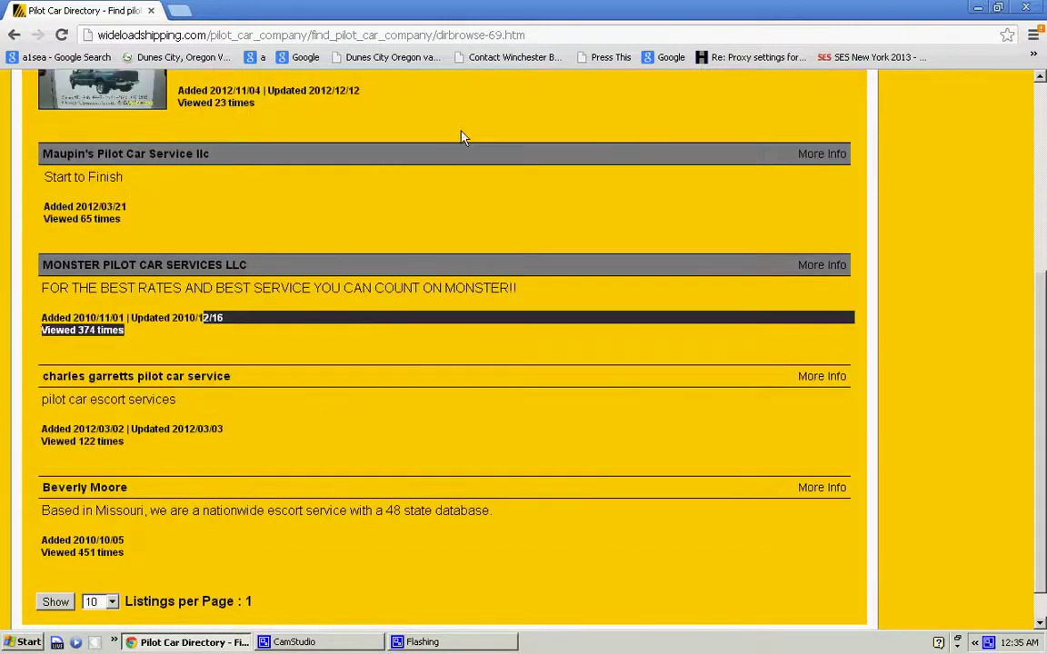
scroll(345, 400, "down", 1)
scroll(378, 451, "up", 3)
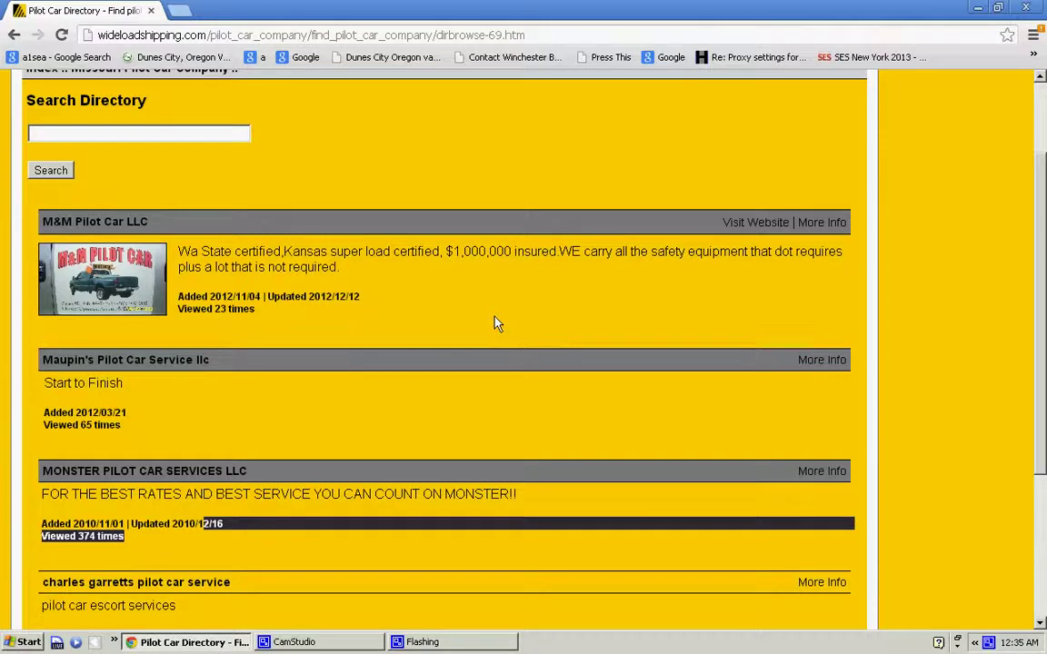
scroll(473, 304, "down", 1)
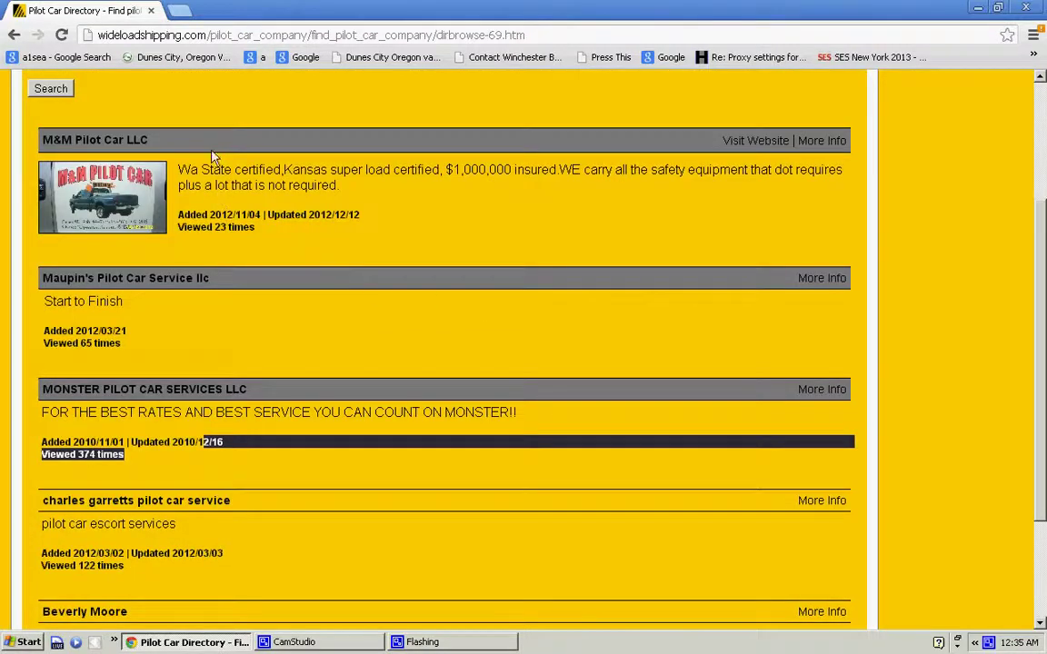
View M&M Pilot Car LLC's detail page, then return to the Missouri listings top.
left_click(836, 143)
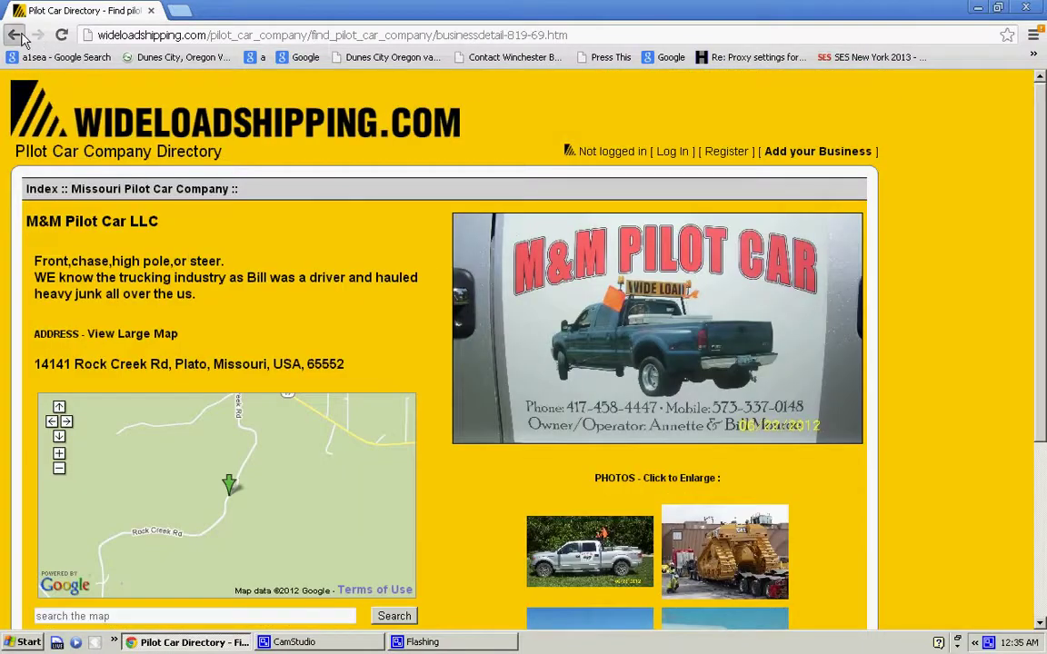
left_click(17, 37)
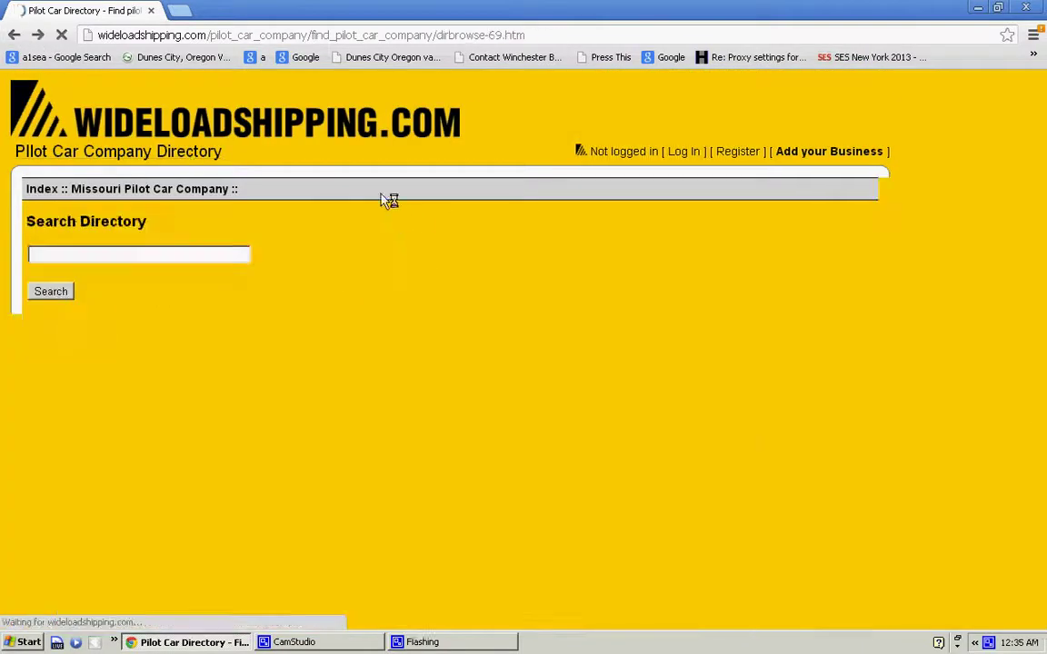
scroll(367, 226, "down", 2)
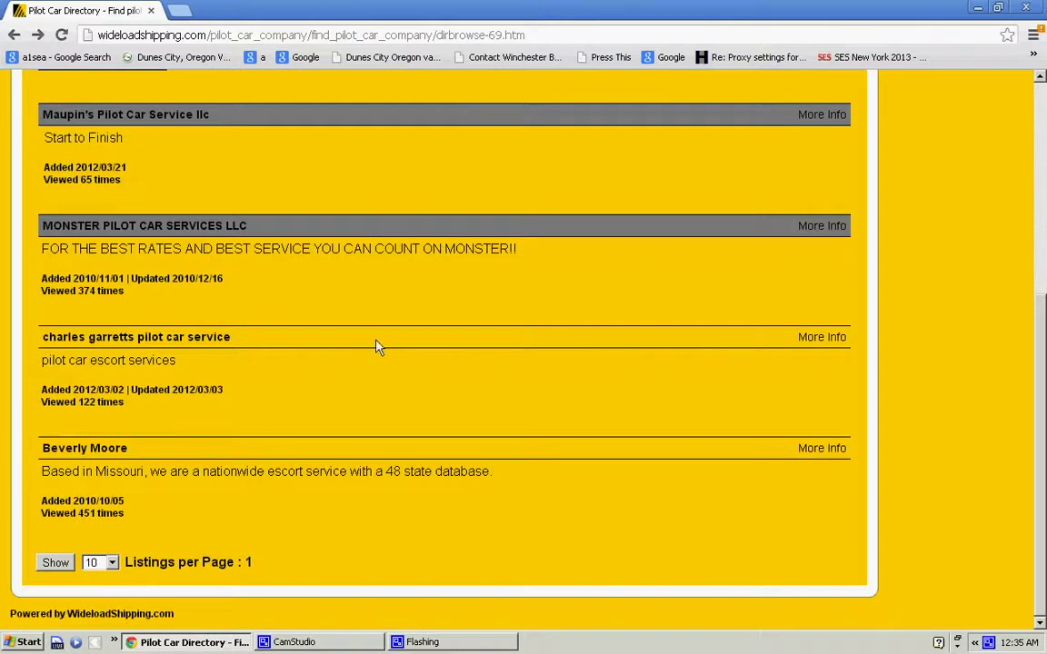
scroll(378, 345, "up", 4)
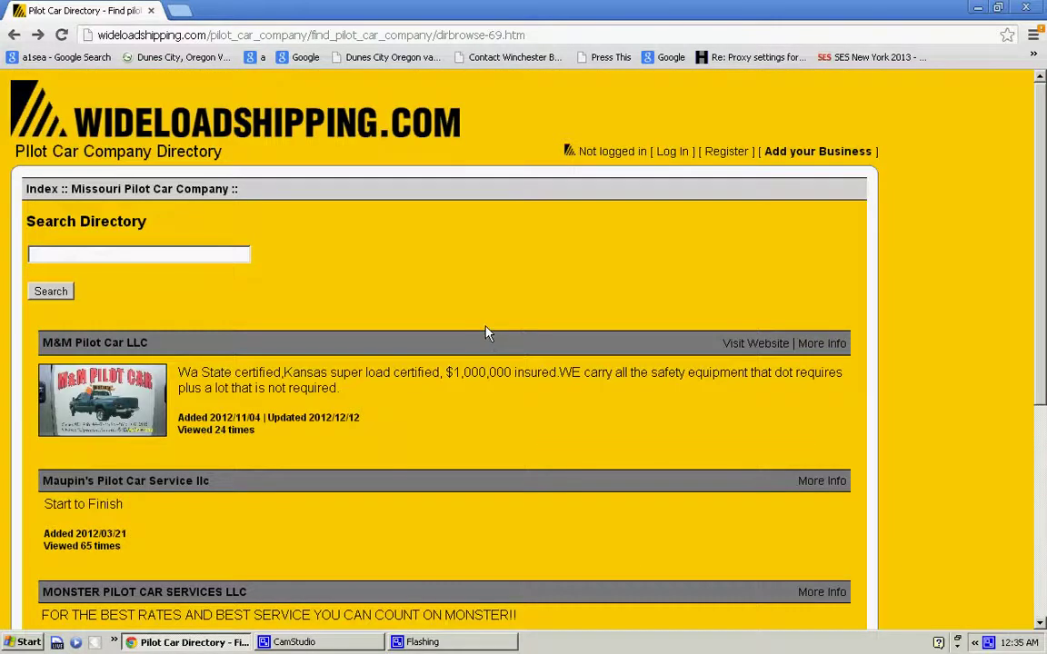
Log in with the account password, retrying after the credentials-not-found error until logged in.
left_click(666, 156)
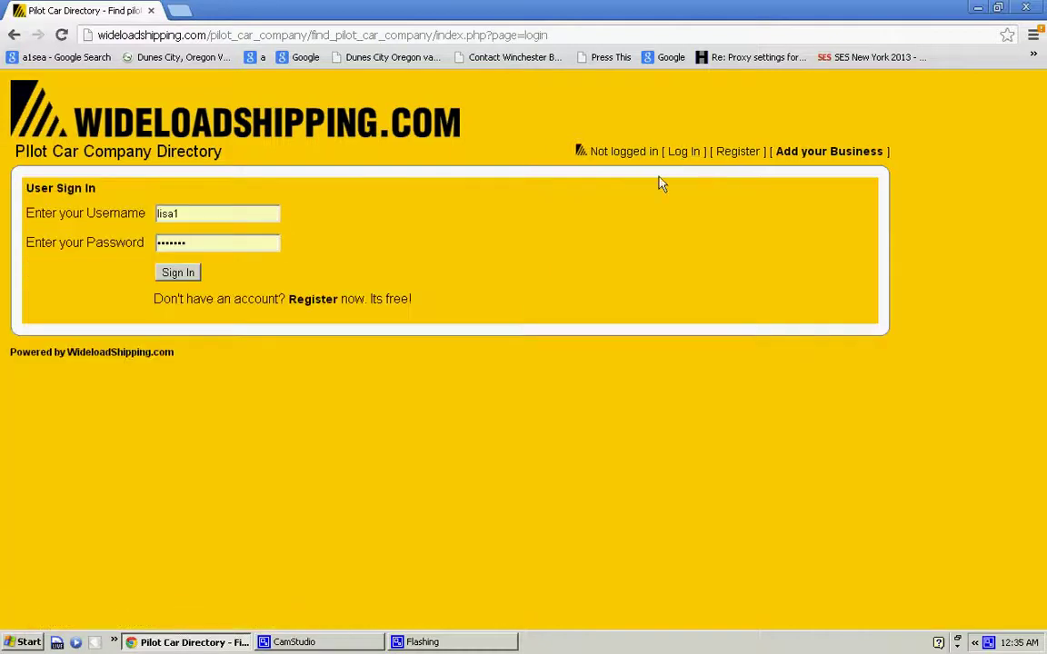
left_click(225, 243)
type("1")
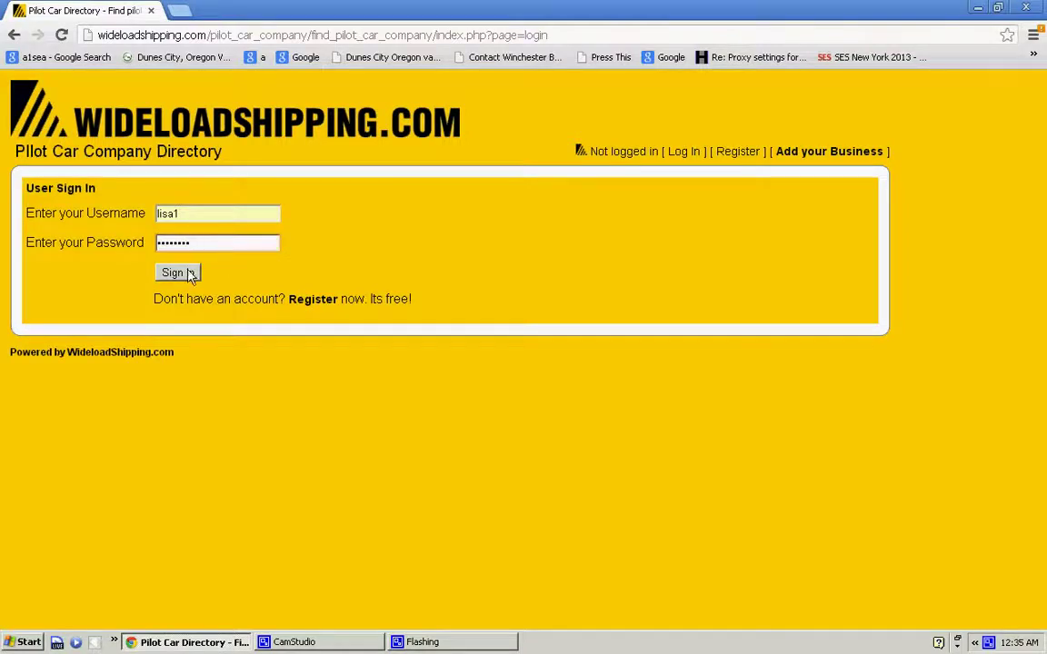
left_click(175, 273)
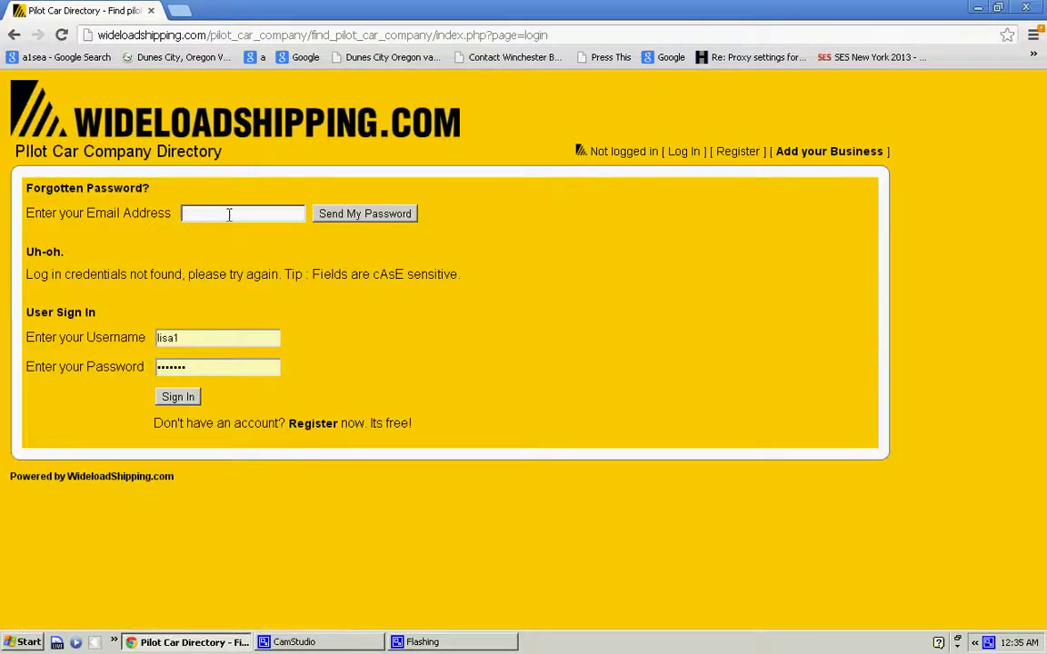
left_click(229, 215)
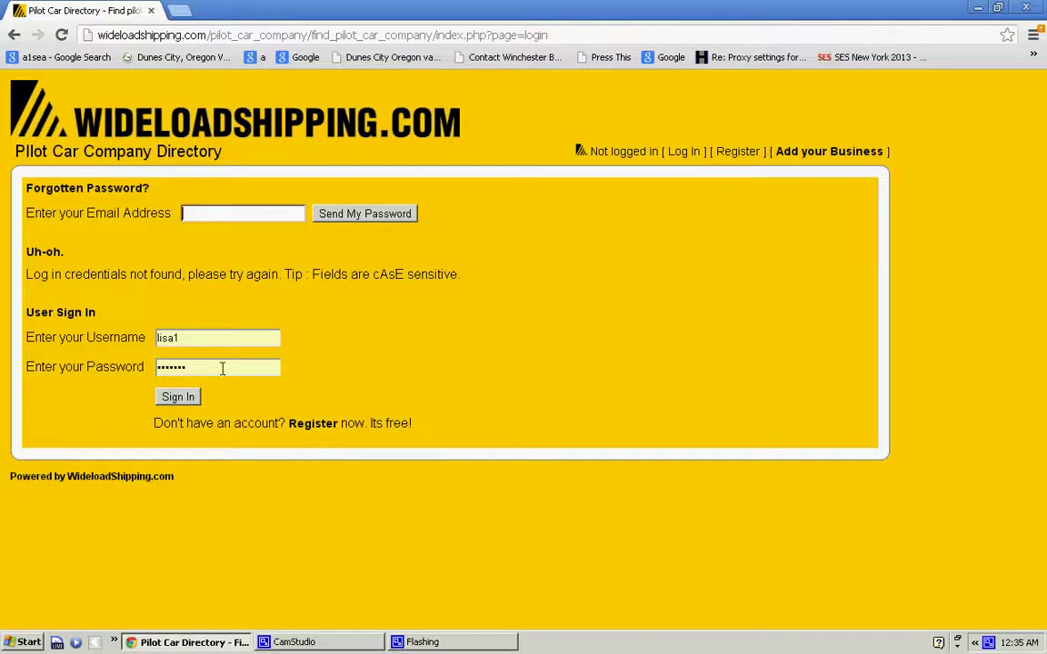
left_click(179, 401)
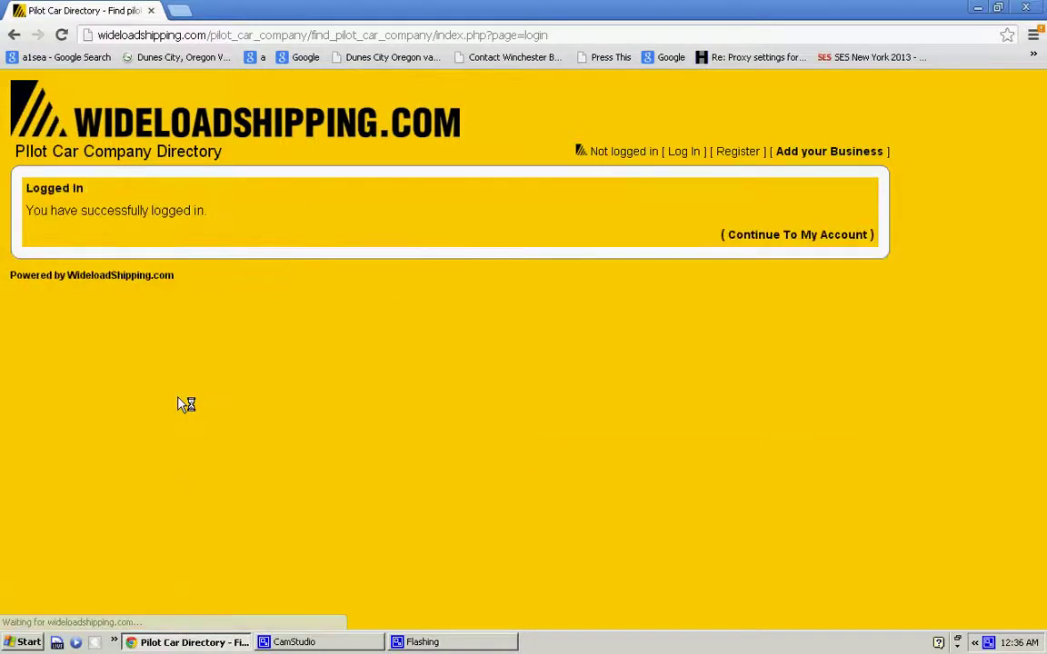
From the account overview, open Add Listings and add Iowa Pilot Car Company as the state category.
left_click(794, 236)
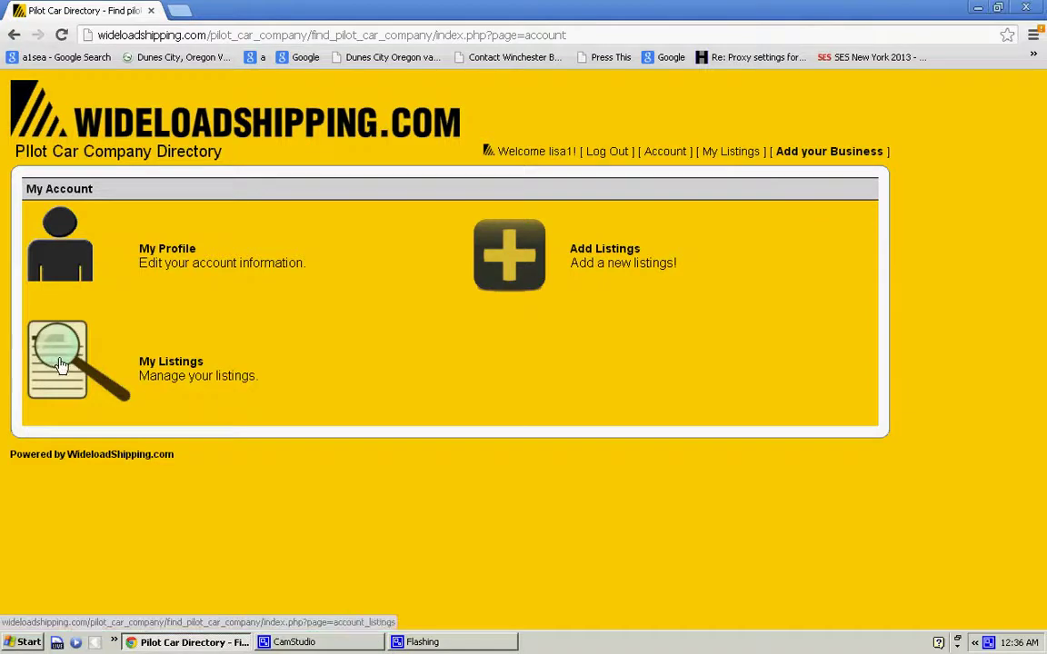
left_click(504, 268)
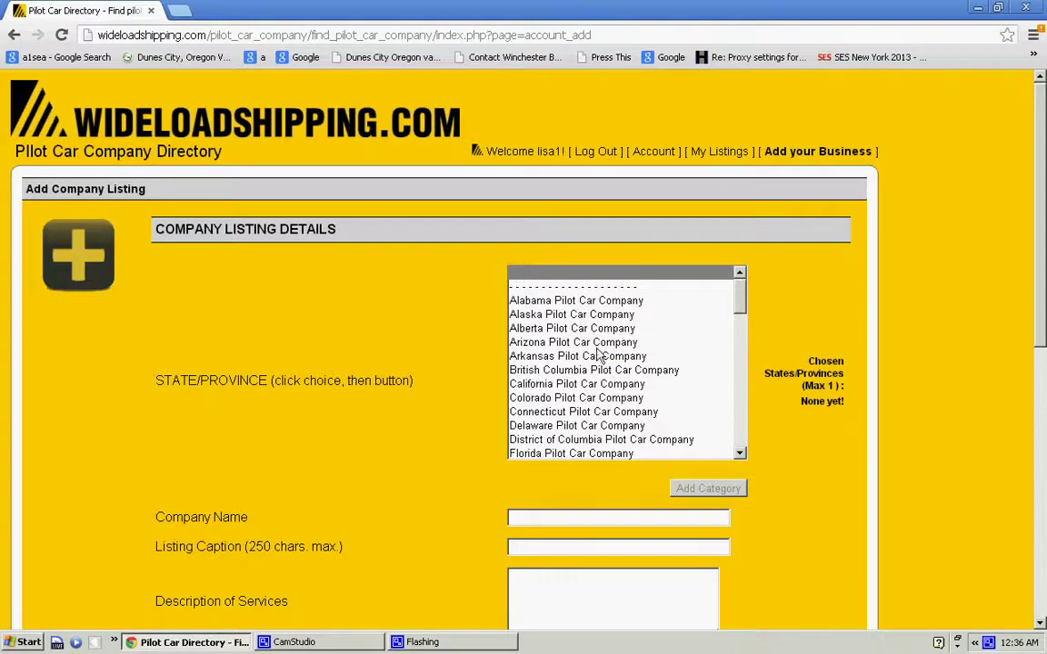
left_click_drag(741, 294, 739, 332)
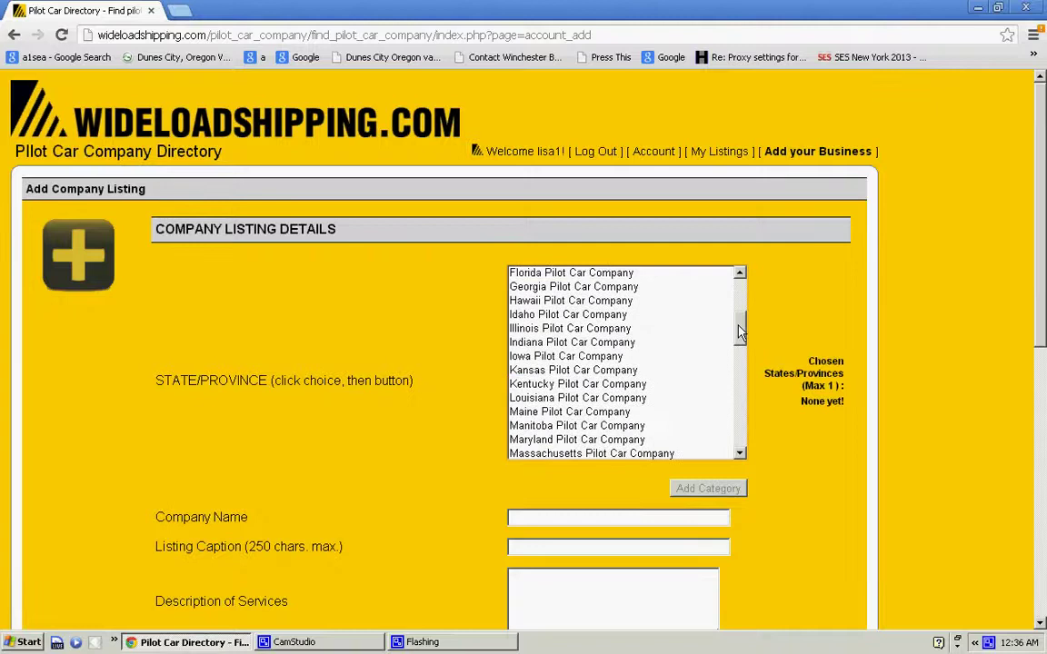
left_click(565, 357)
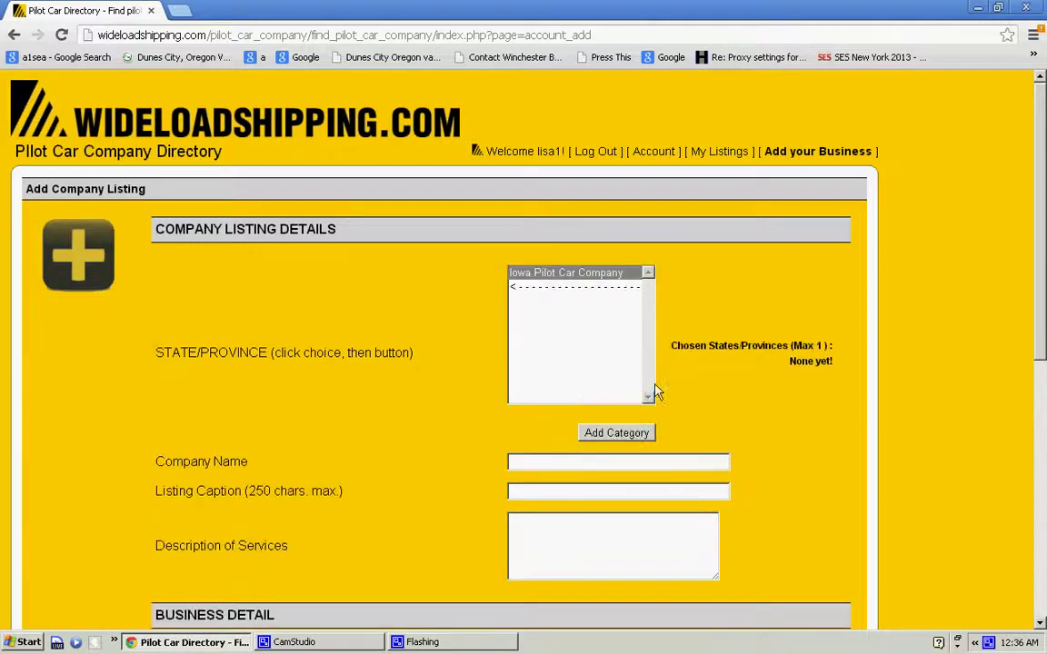
left_click(625, 434)
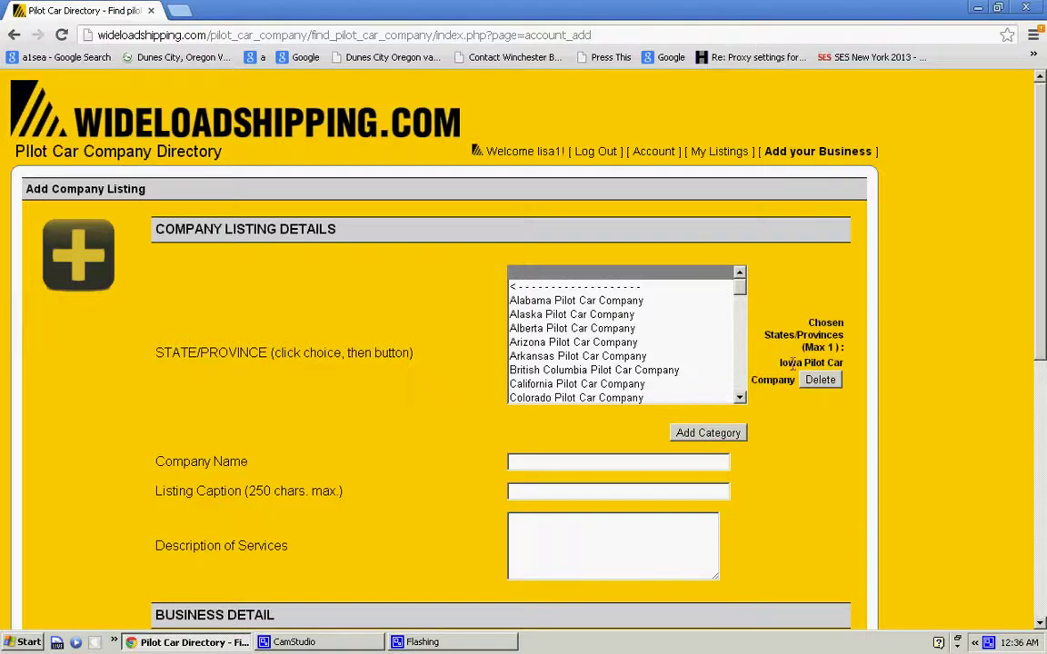
scroll(409, 367, "down", 3)
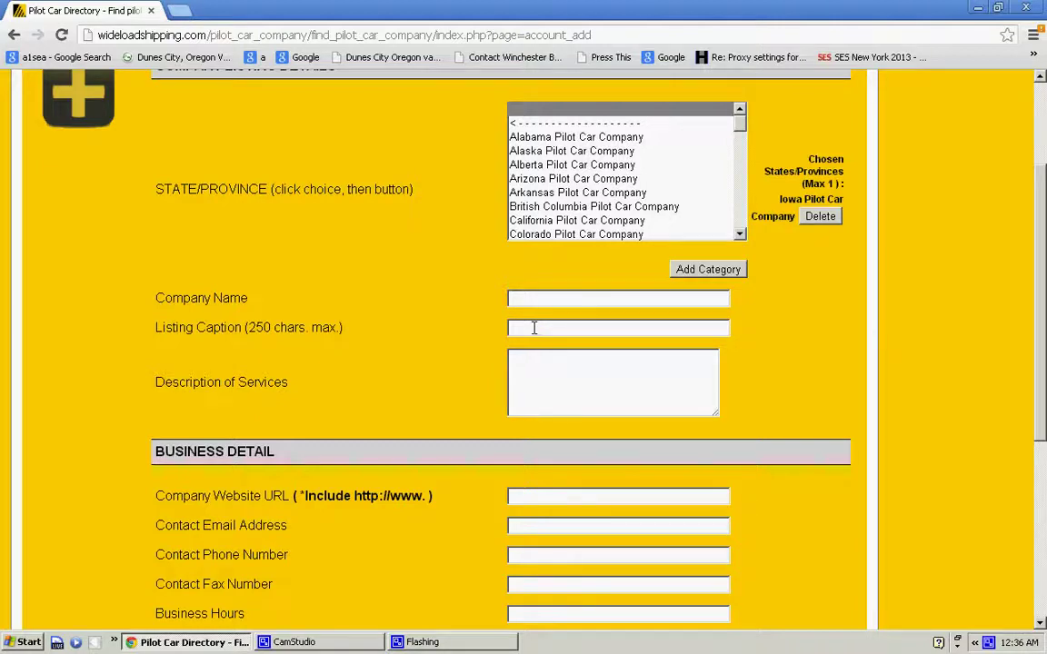
left_click(517, 359)
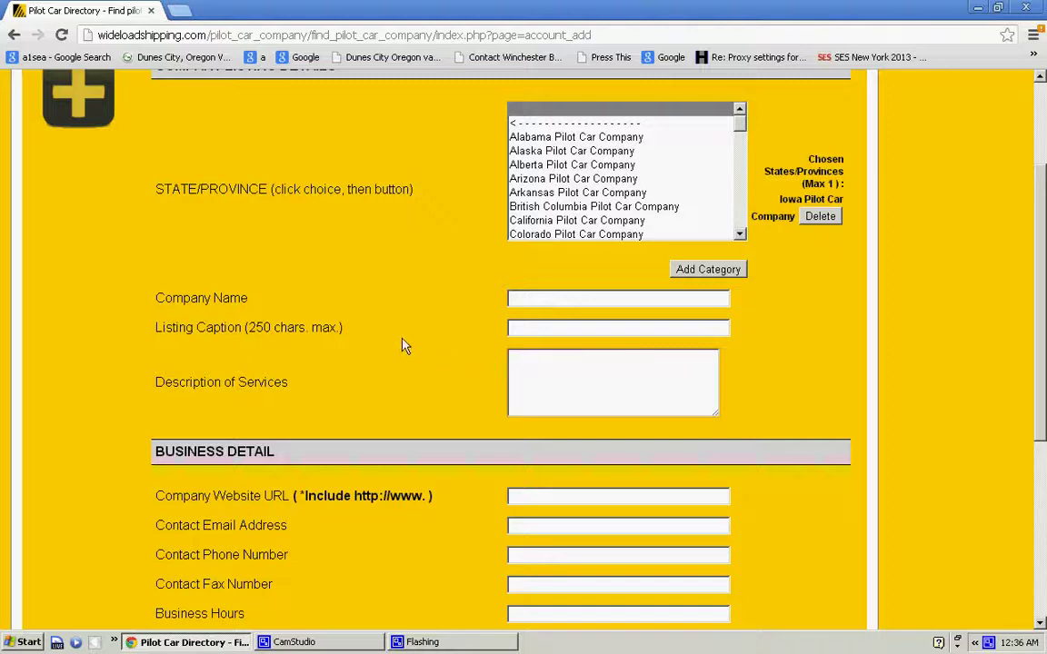
scroll(397, 343, "down", 2)
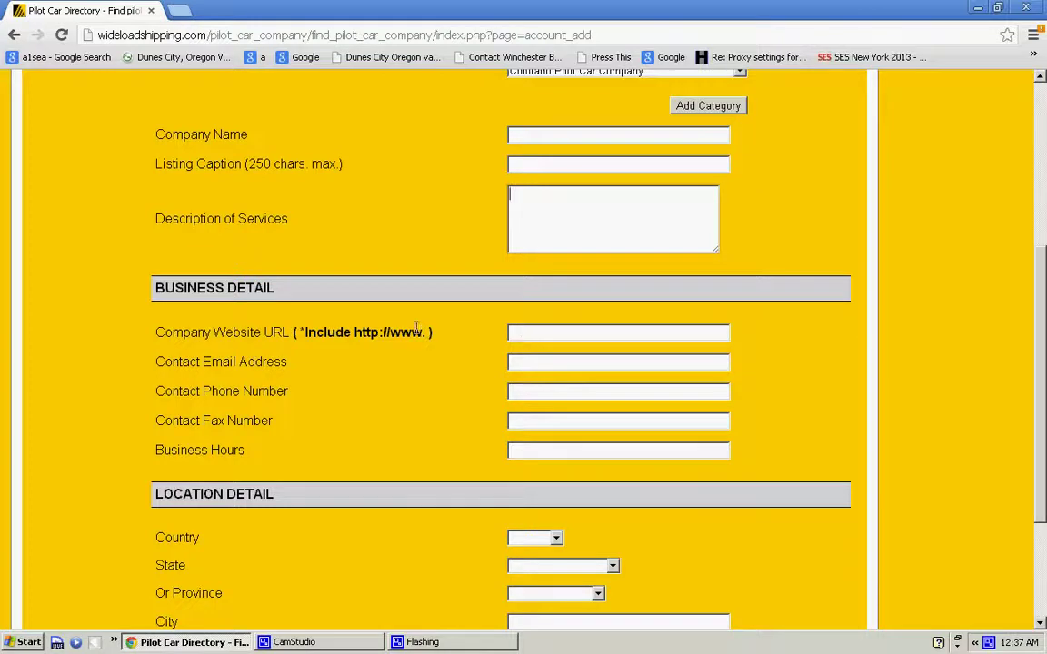
left_click_drag(424, 333, 374, 380)
left_click(384, 349)
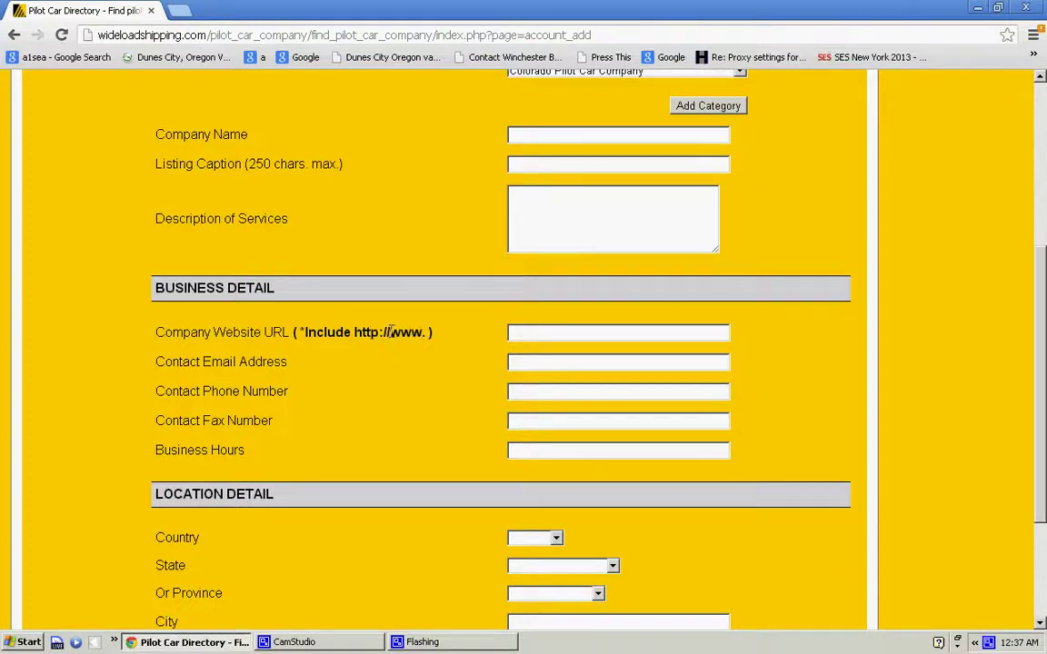
left_click_drag(389, 332, 354, 333)
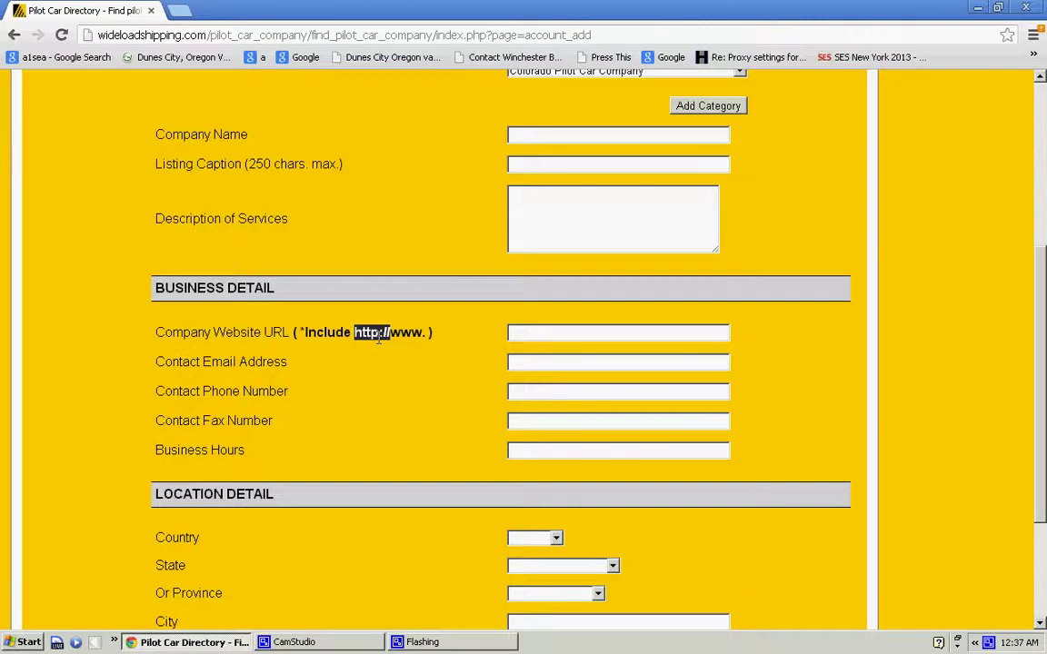
scroll(423, 336, "down", 2)
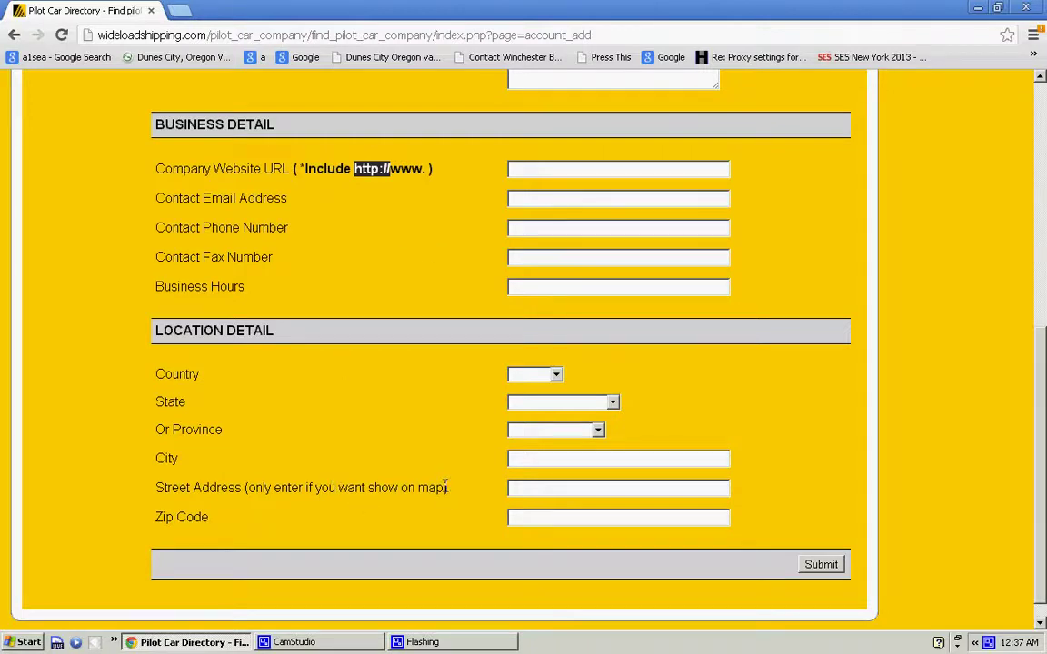
left_click_drag(445, 489, 153, 485)
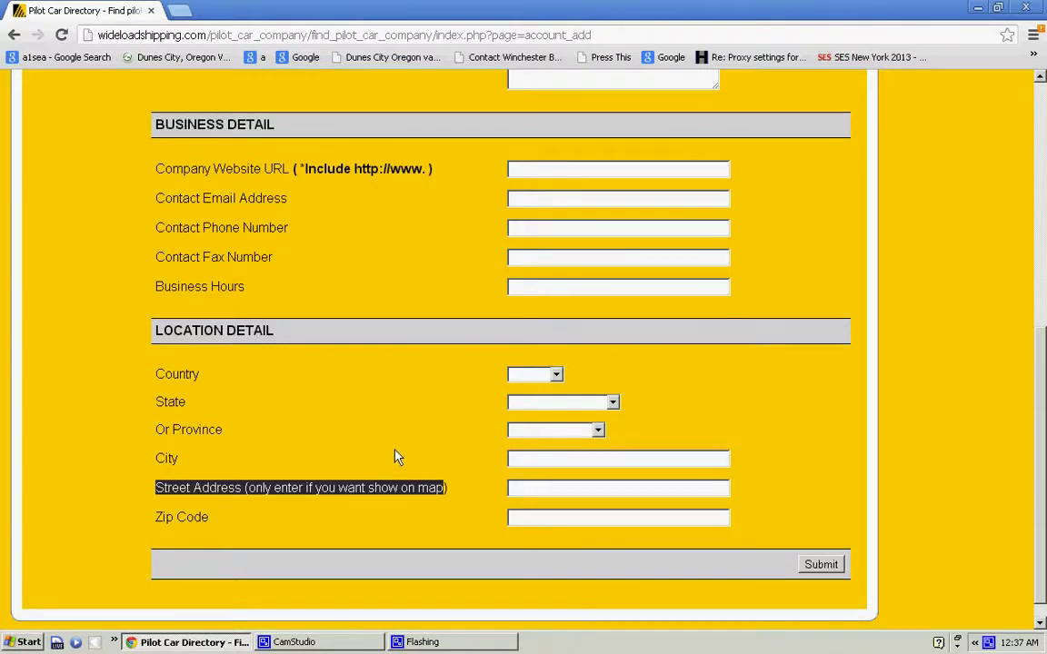
scroll(393, 465, "up", 5)
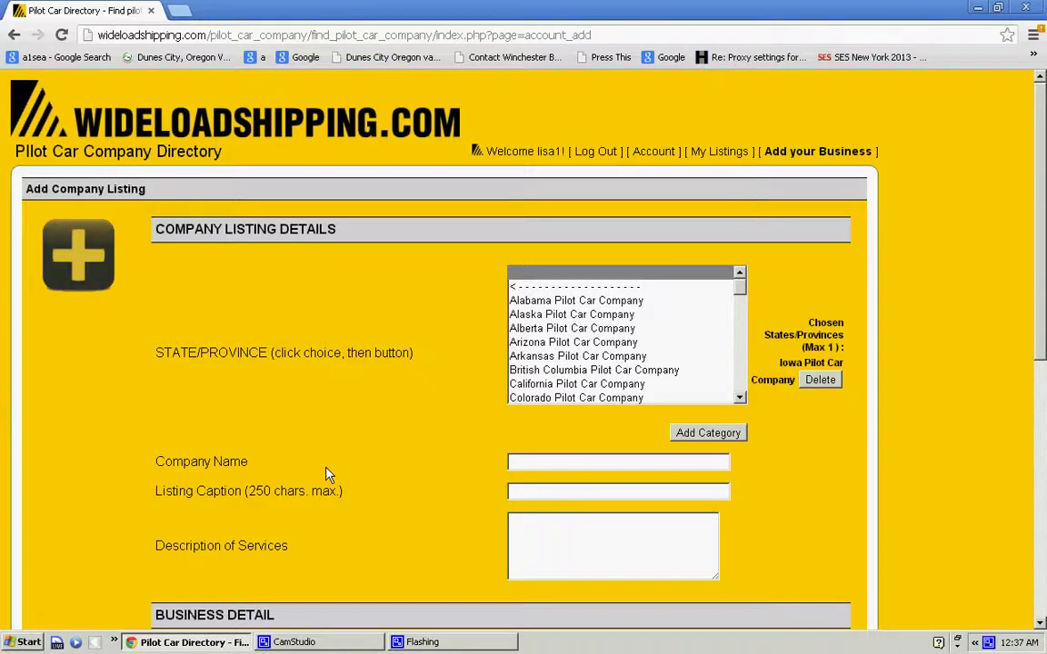
Return to the WideloadShipping.com homepage via the logo, then bring up CamStudio to end recording.
left_click(275, 122)
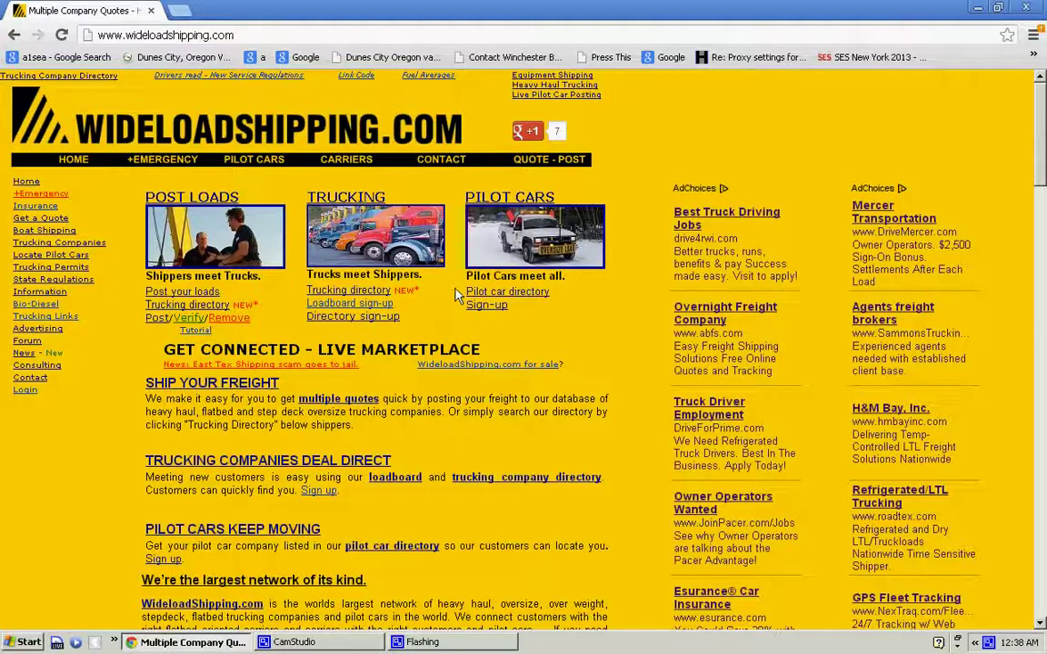
left_click(329, 642)
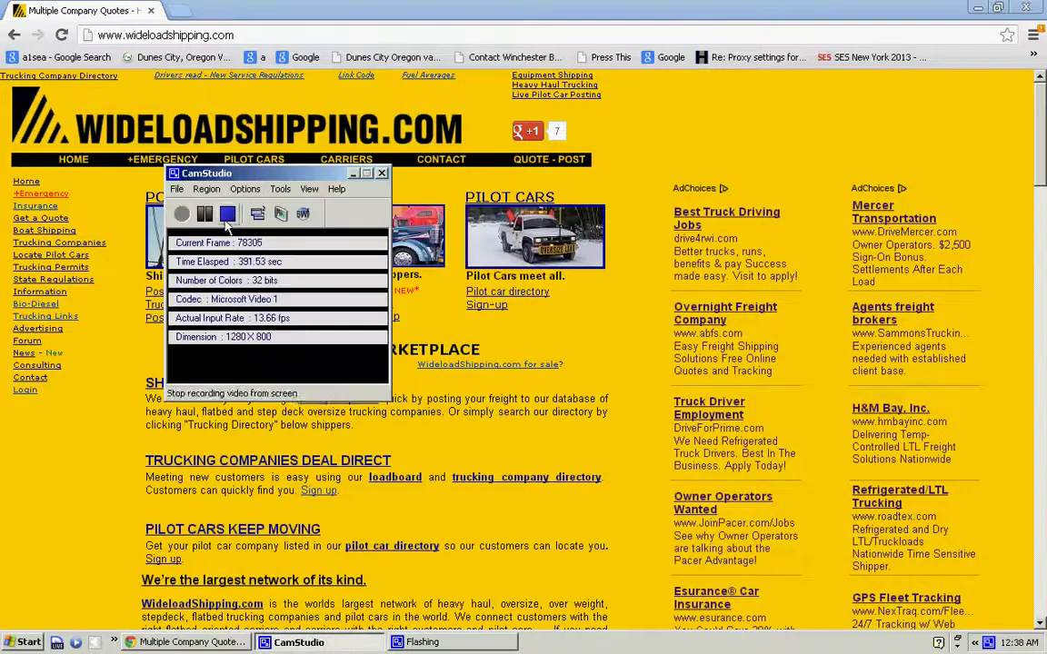